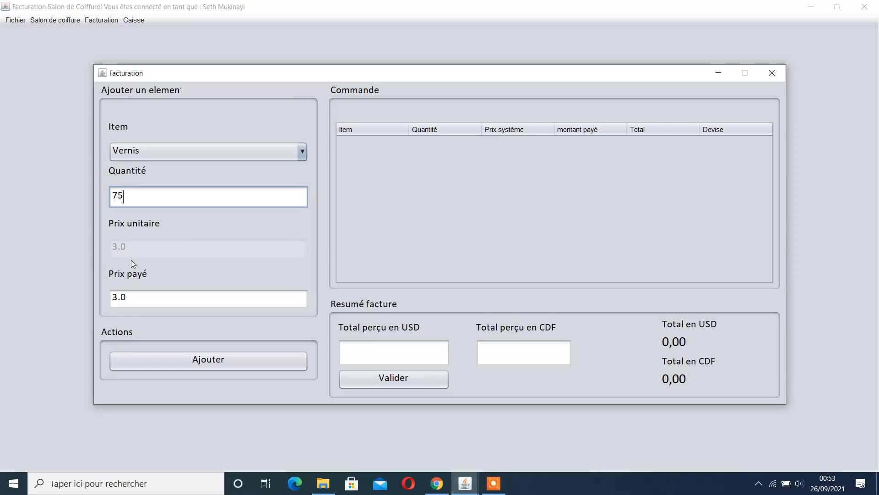
# Add Vernis to the order with a quantity of 2 instead of 75
pyautogui.click(153, 357)
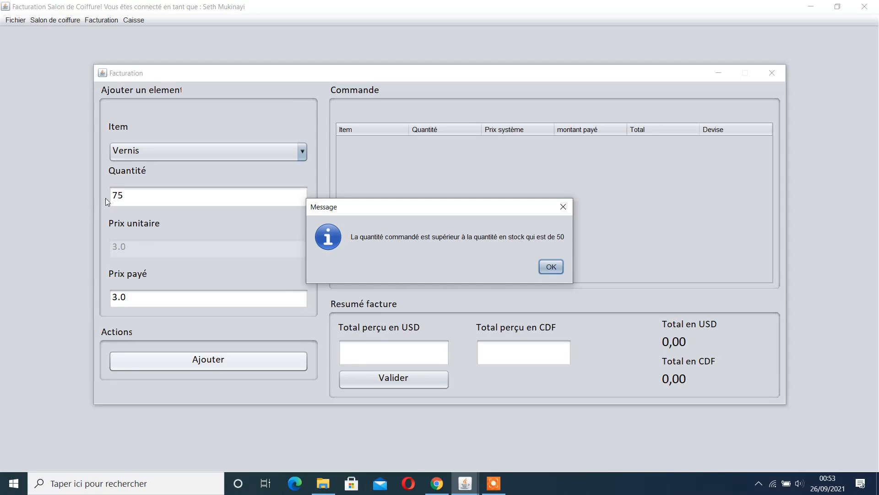
pyautogui.click(549, 265)
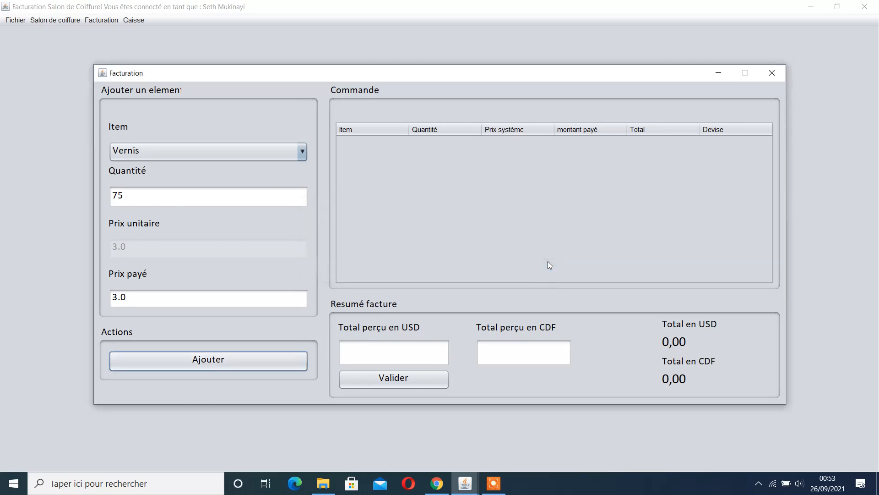
pyautogui.moveTo(112, 194); pyautogui.dragTo(102, 200)
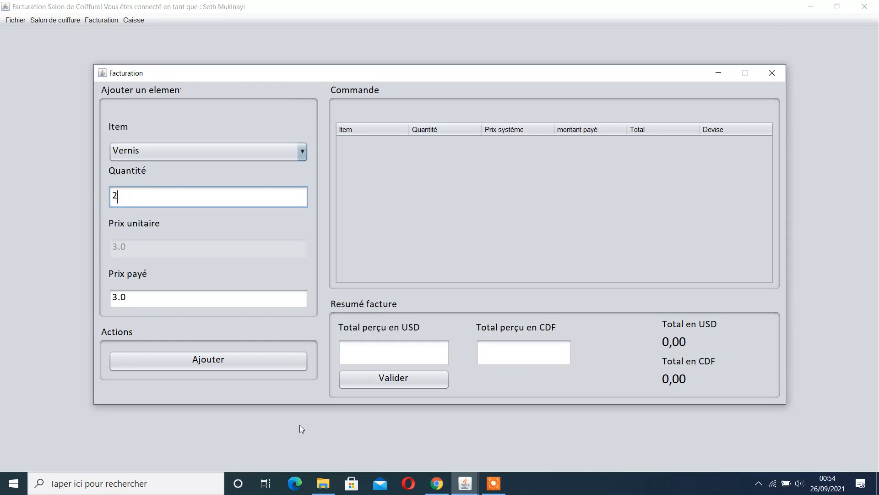
pyautogui.click(175, 359)
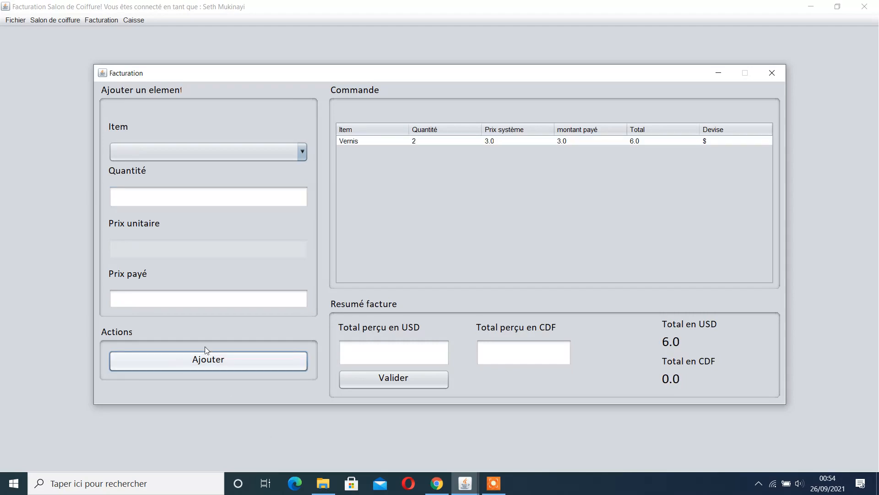
# Add Faux-ongles to the order with a quantity of 1
pyautogui.click(186, 151)
pyautogui.click(156, 202)
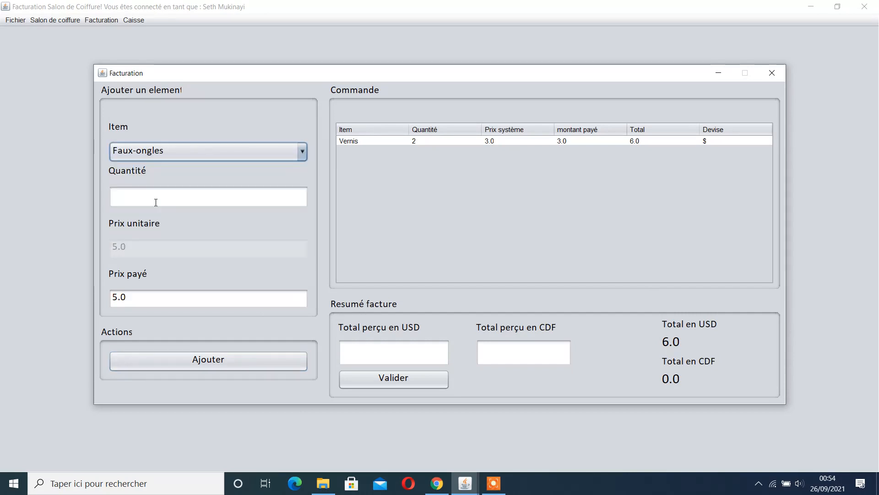
pyautogui.click(160, 199)
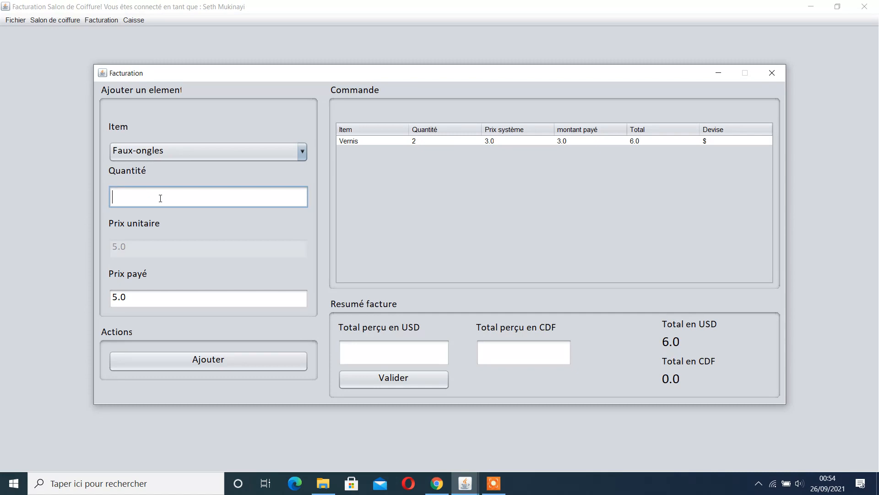
pyautogui.write('1')
pyautogui.click(161, 359)
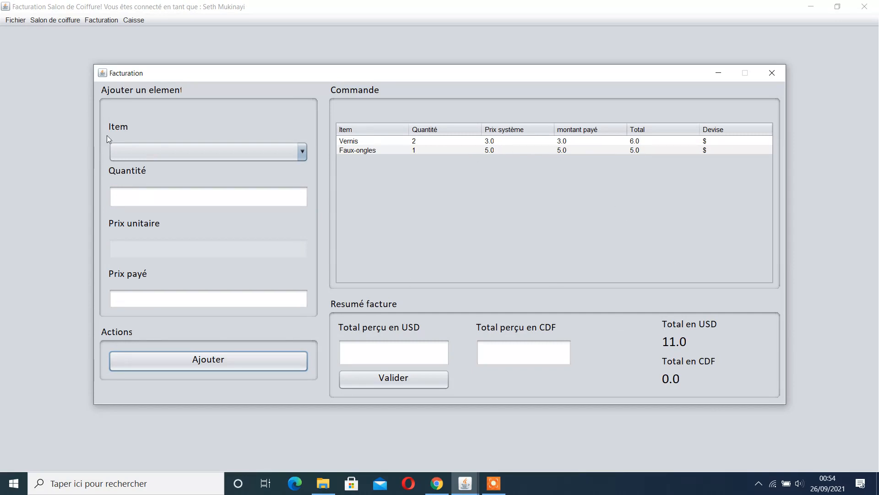
# Add Plante Cabelo to the order with a quantity of 2
pyautogui.click(144, 145)
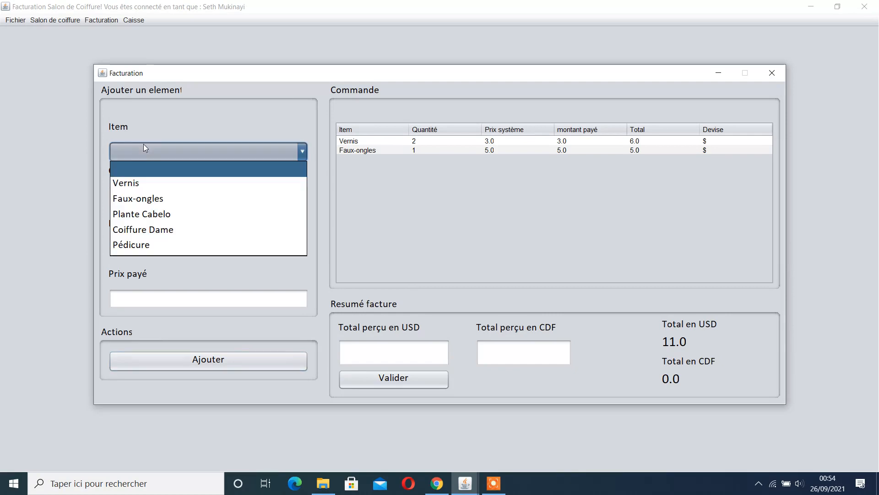
pyautogui.click(143, 213)
pyautogui.click(142, 196)
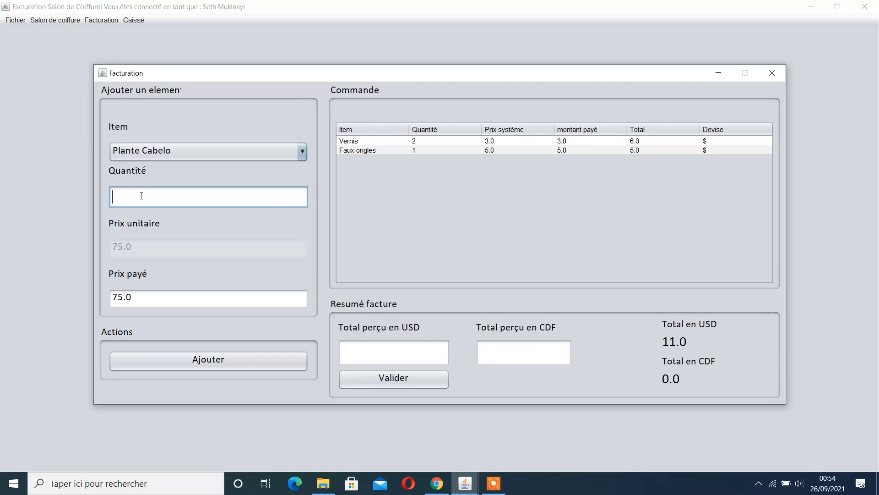
pyautogui.write('2')
pyautogui.click(150, 363)
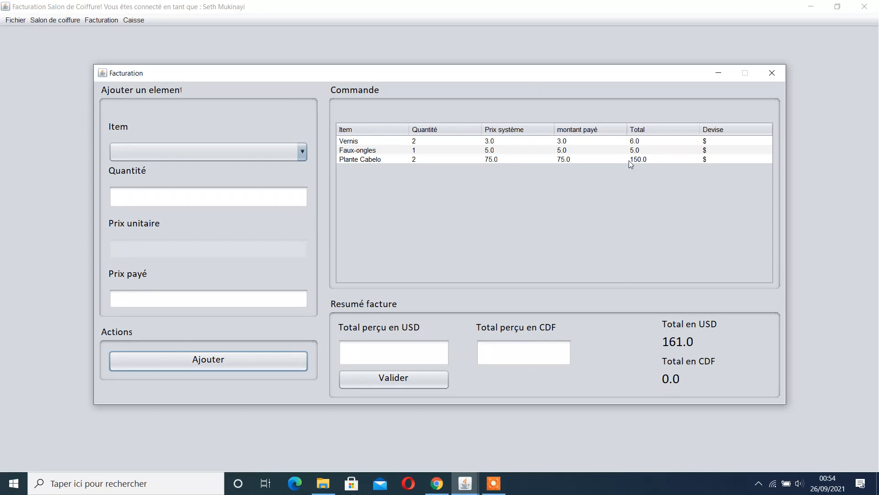
# Add Coiffure Dame to the order with a quantity of 1
pyautogui.click(173, 152)
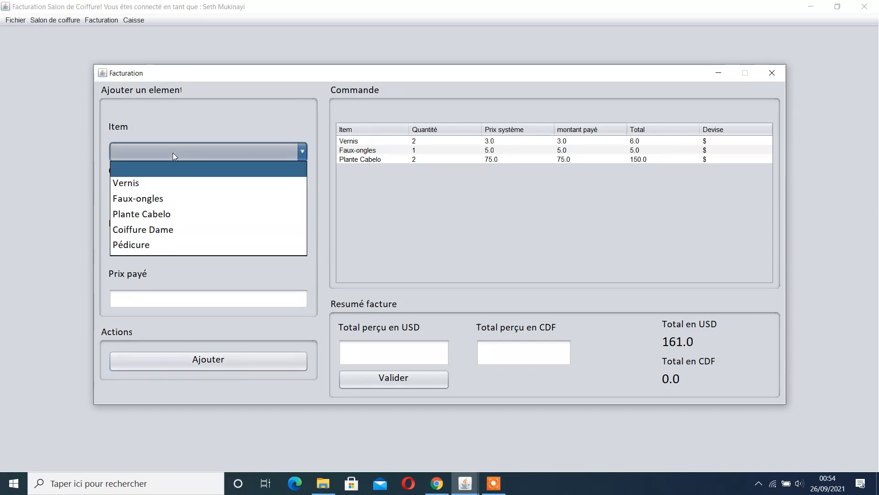
pyautogui.click(161, 231)
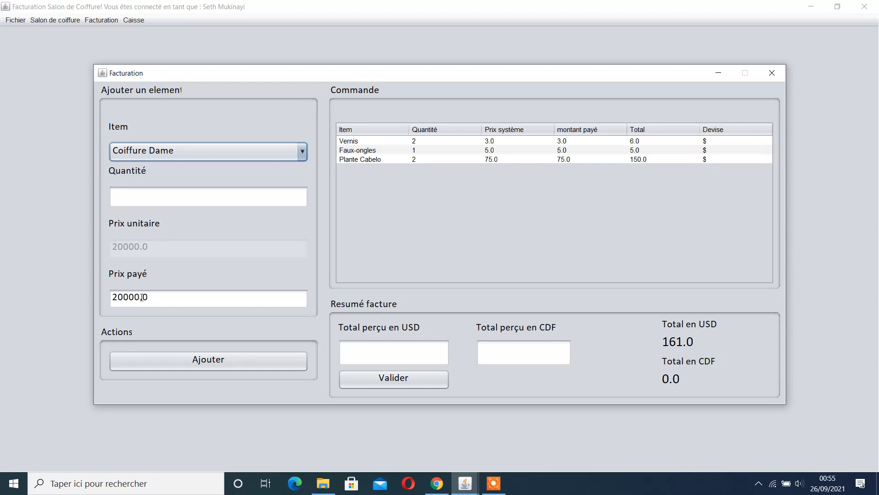
pyautogui.click(160, 198)
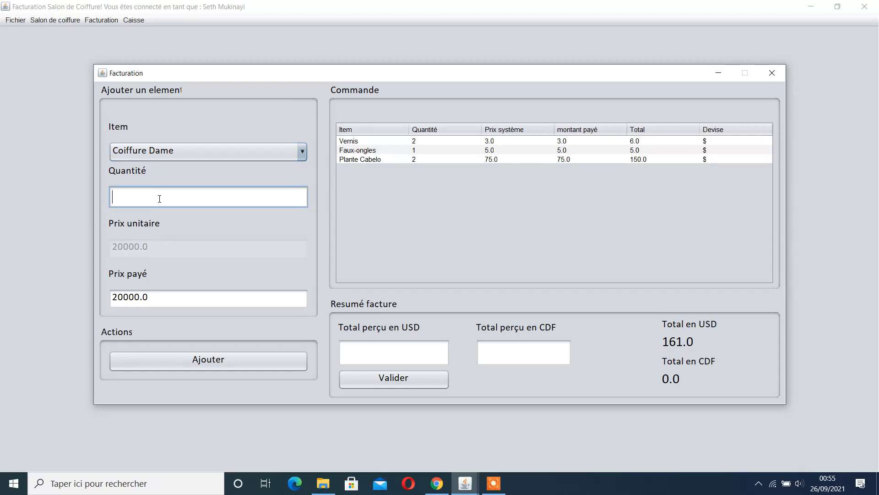
pyautogui.write('1')
pyautogui.click(156, 366)
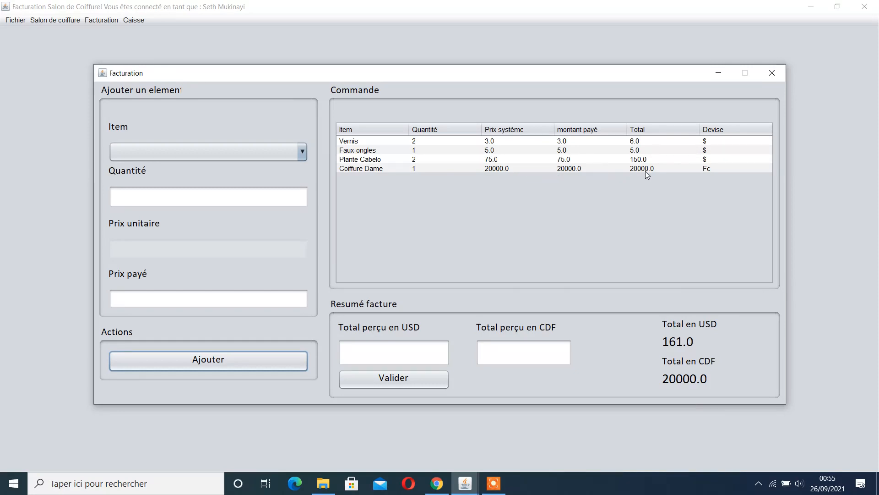
# Add Pédicure to the order with a quantity of 1
pyautogui.click(180, 151)
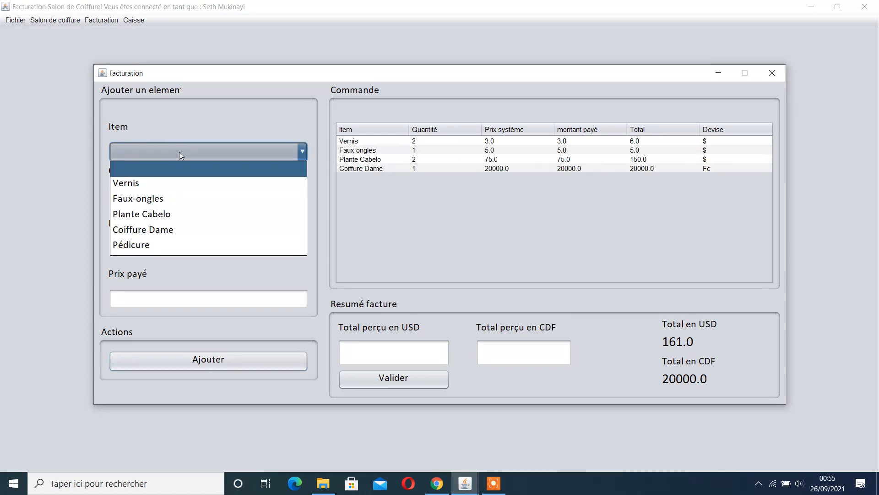
pyautogui.click(136, 243)
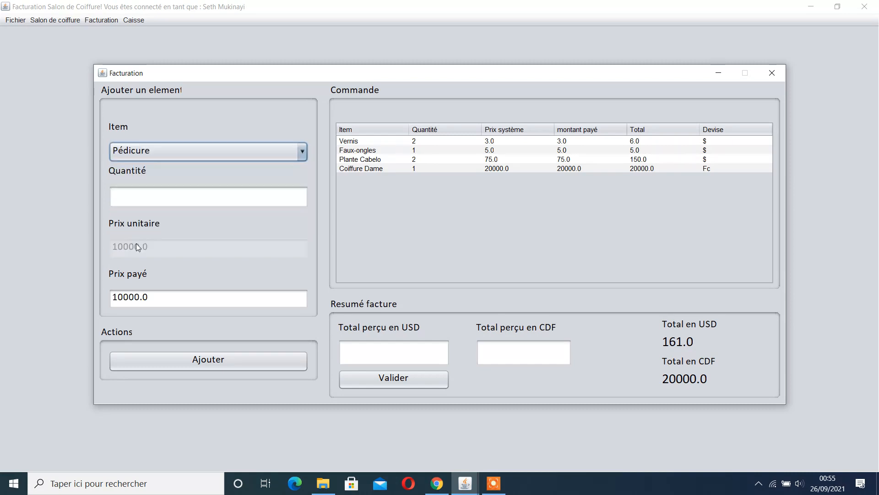
pyautogui.click(176, 198)
pyautogui.write('1')
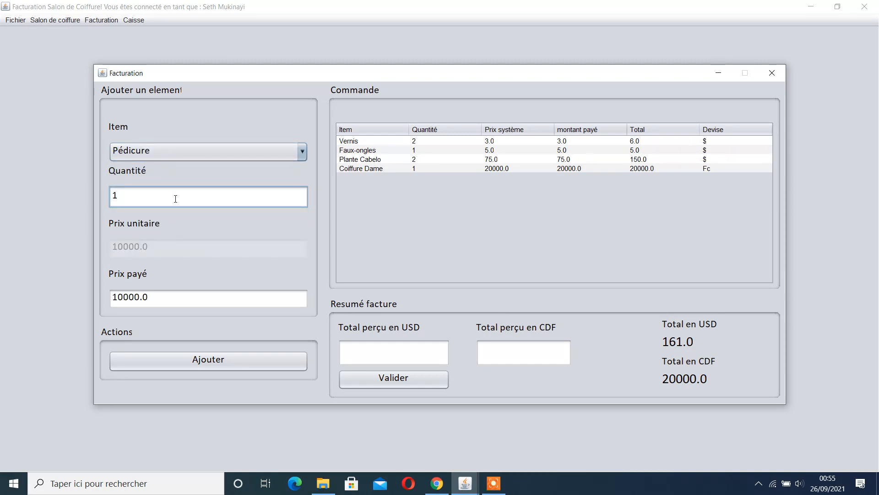
pyautogui.click(195, 361)
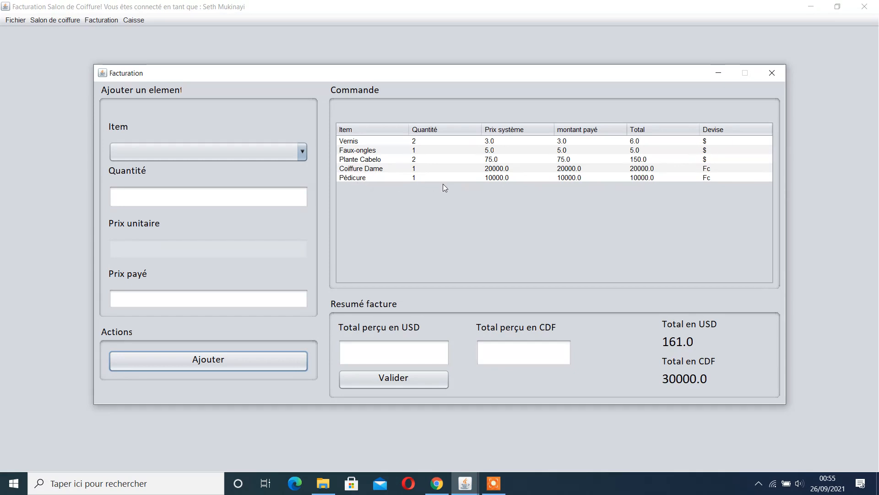
# Try to validate the invoice without entering the amounts received
pyautogui.click(397, 378)
pyautogui.click(395, 380)
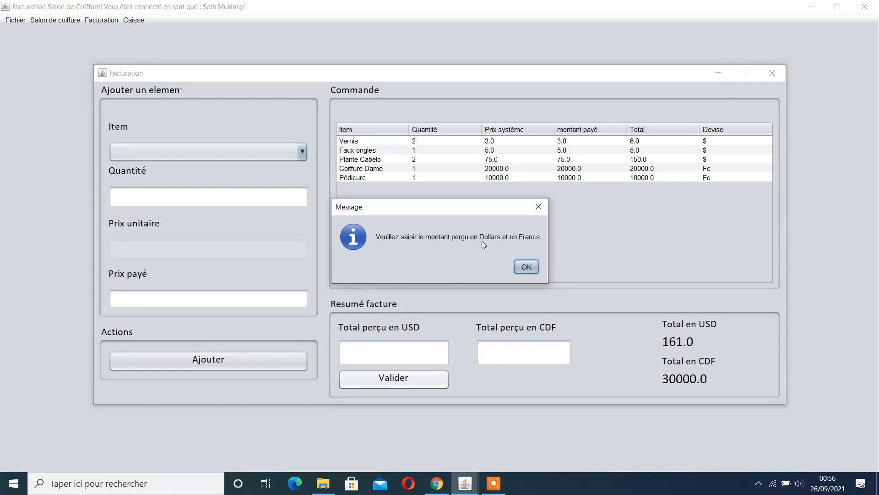
pyautogui.click(522, 267)
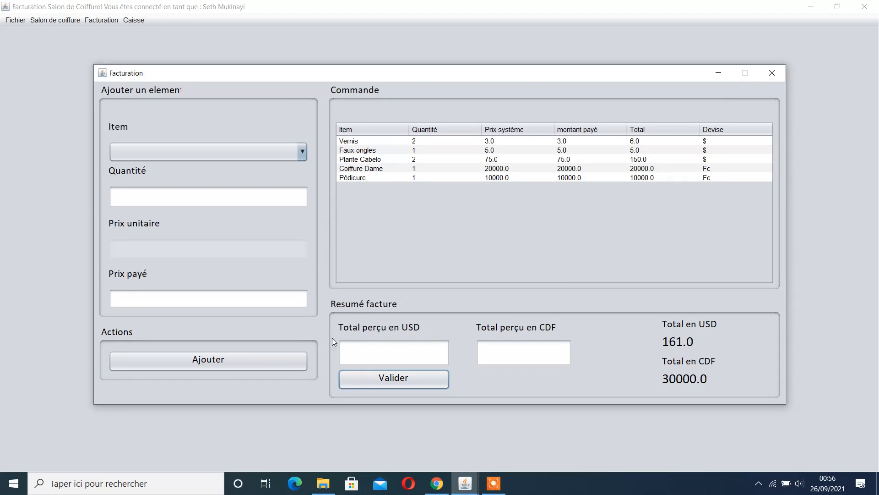
# Enter 161 as the total received in USD and 30000 in CDF, and validate the invoice
pyautogui.click(370, 351)
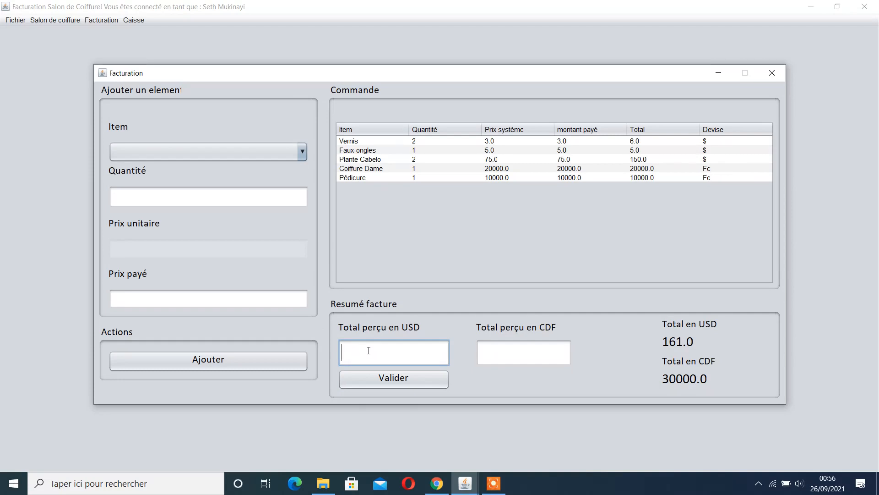
pyautogui.click(512, 342)
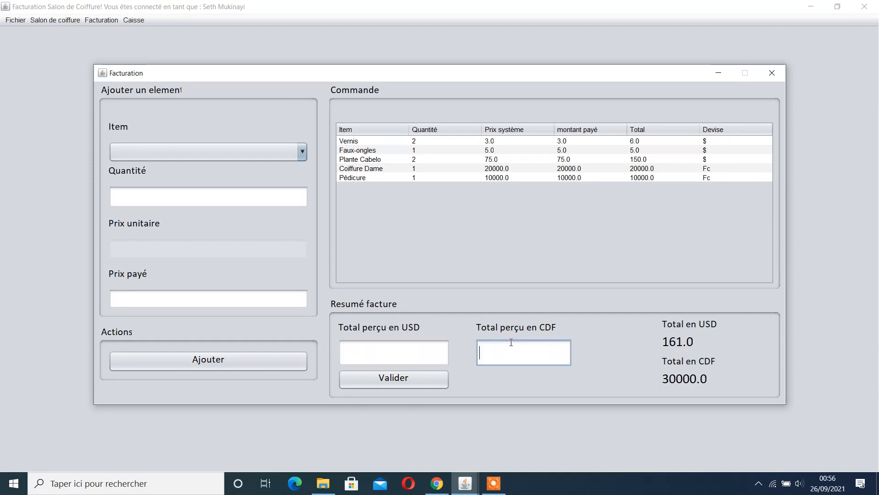
pyautogui.click(411, 353)
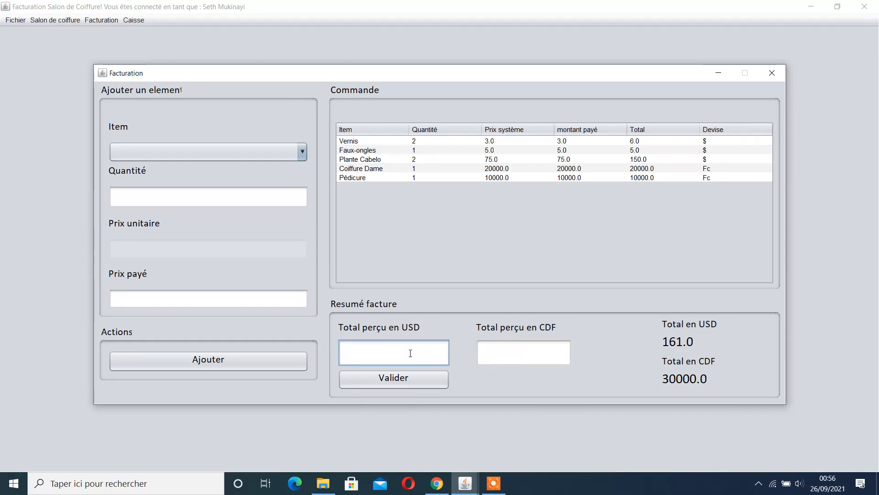
pyautogui.write('161')
pyautogui.click(563, 346)
pyautogui.write('30000')
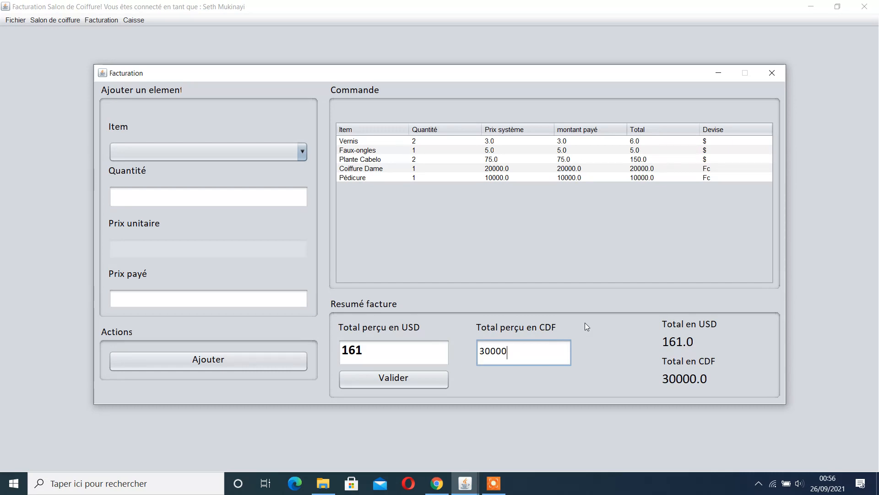
pyautogui.click(376, 380)
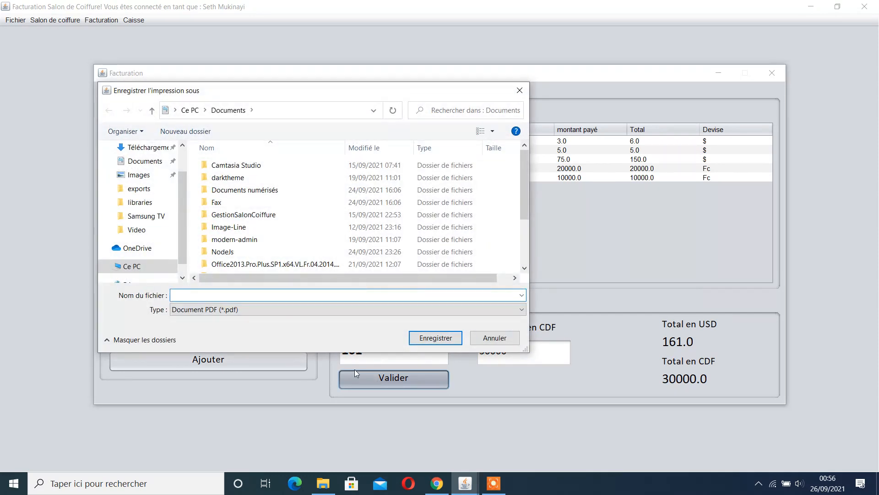
# Save the printed receipt as the PDF file recu de vente in Documents
pyautogui.write('rece')
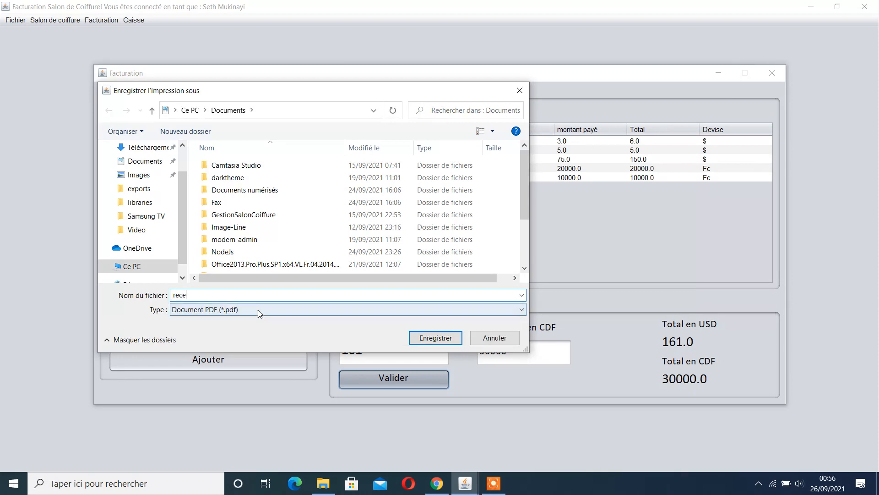
pyautogui.press('BackSpace')
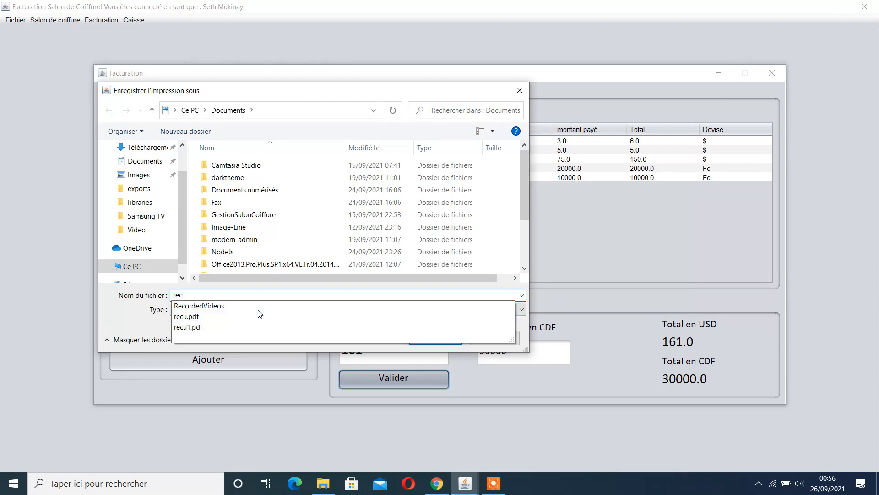
pyautogui.write('u de vente')
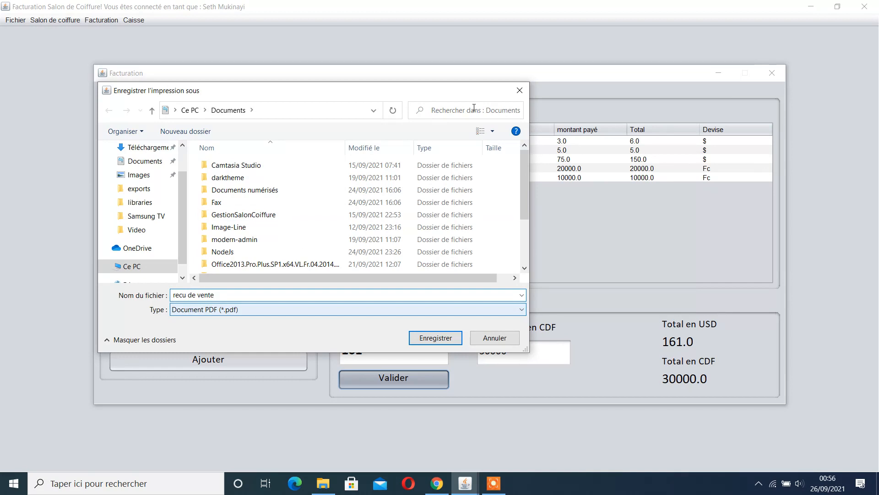
pyautogui.click(436, 338)
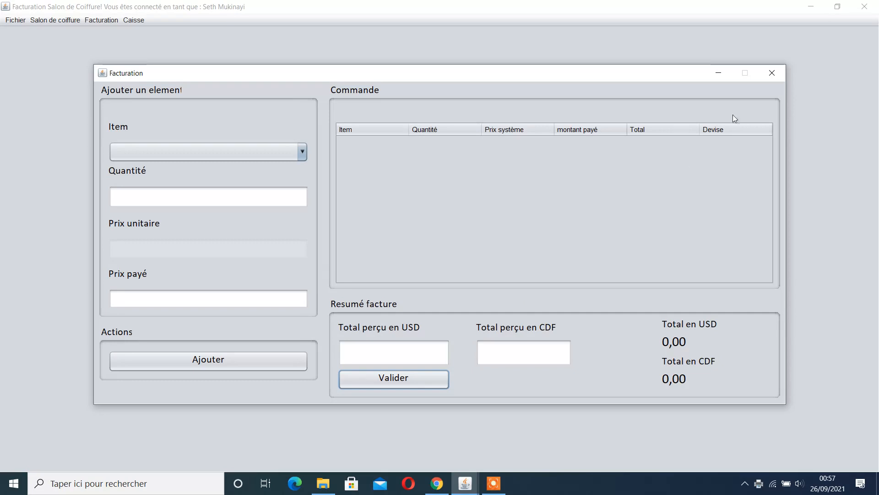
# Close the Facturation window
pyautogui.click(777, 74)
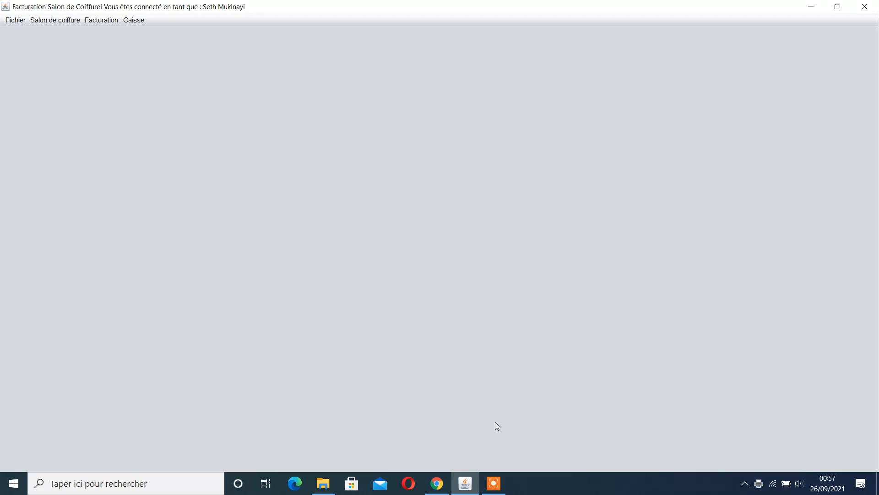
pyautogui.click(494, 484)
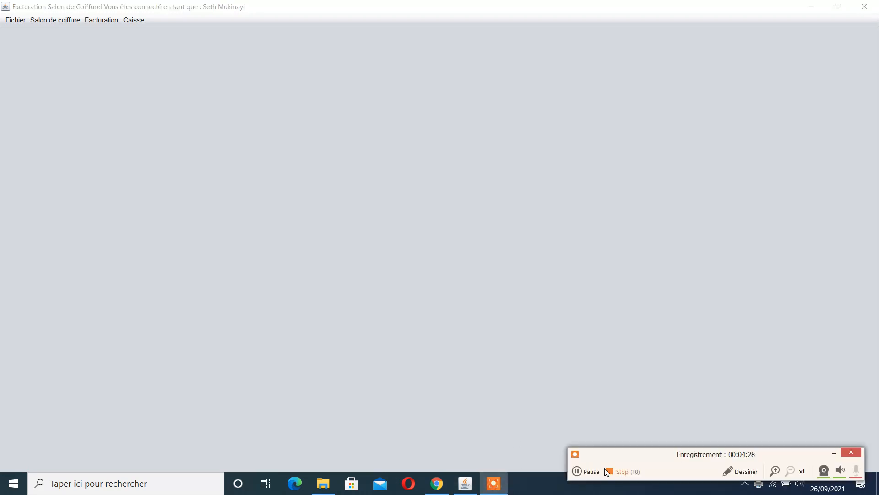